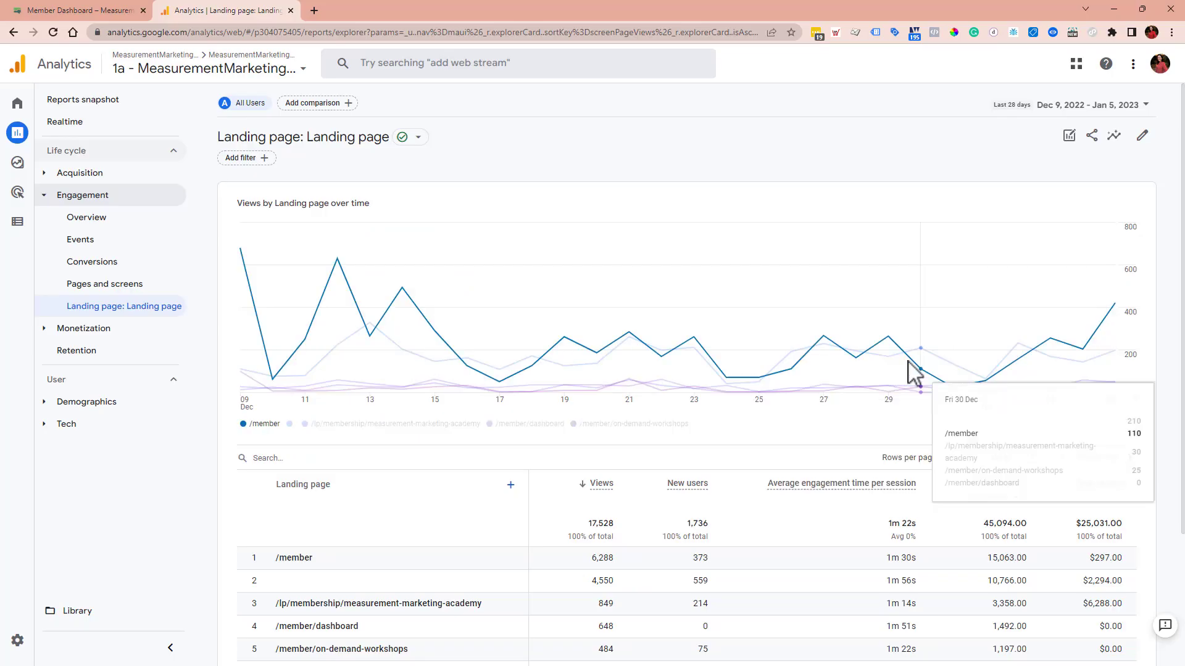
- Add 'Landing page + query string' as a secondary dimension in the Landing page table
mouse_move(31, 151)
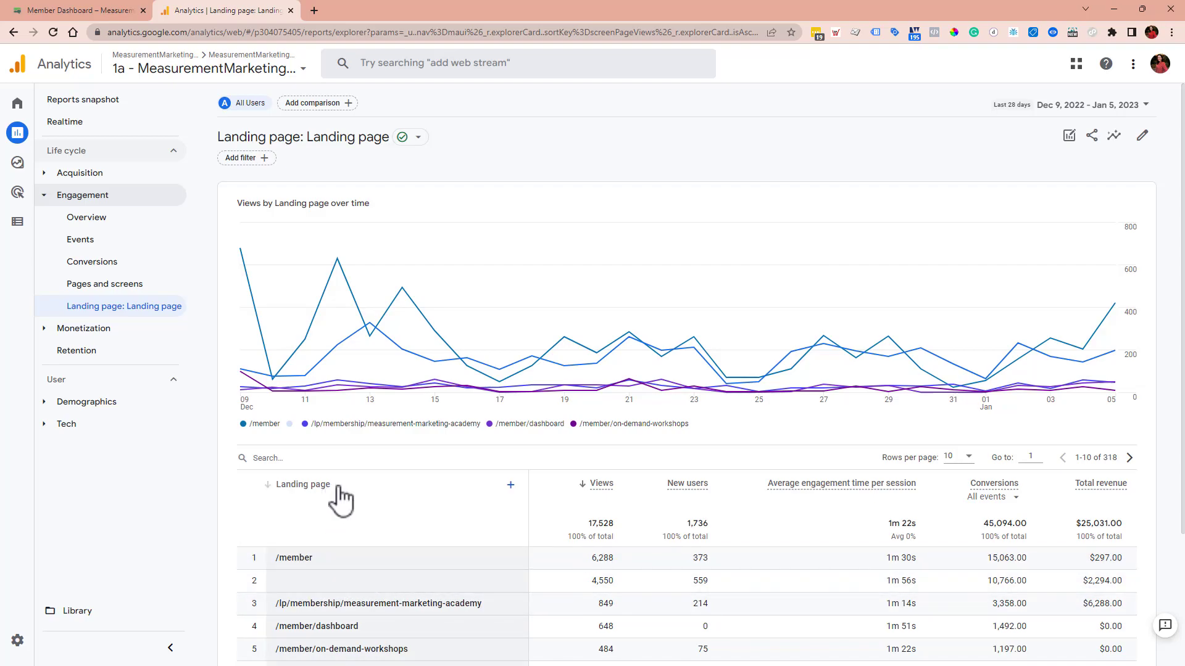
click(511, 486)
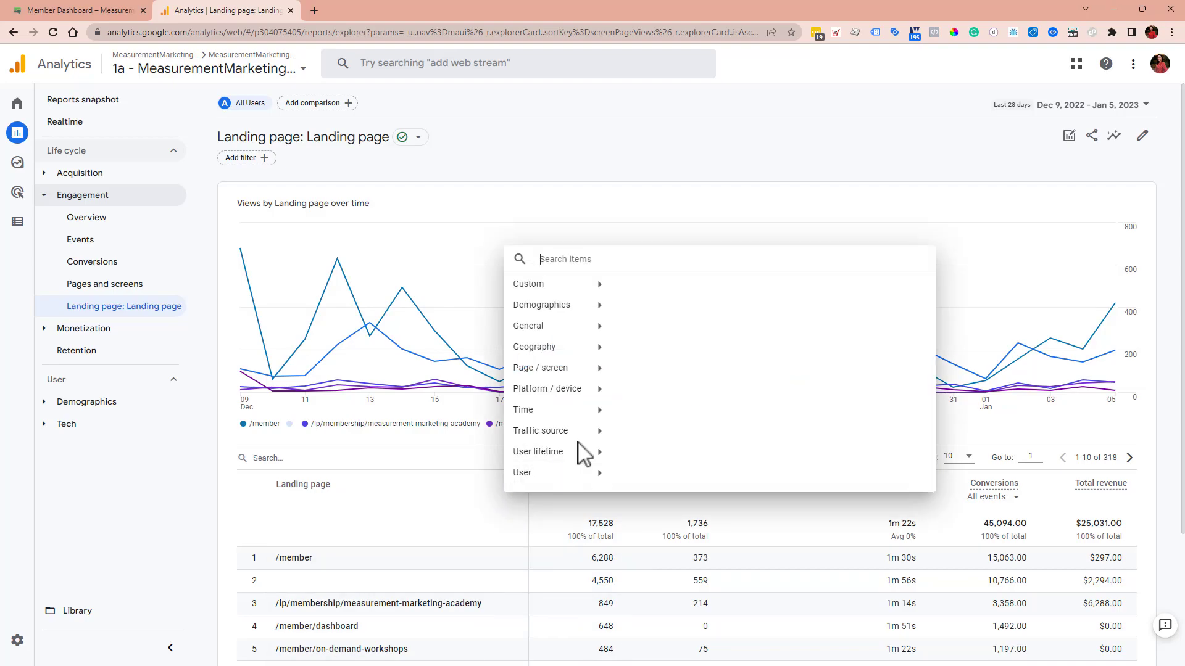
text(land)
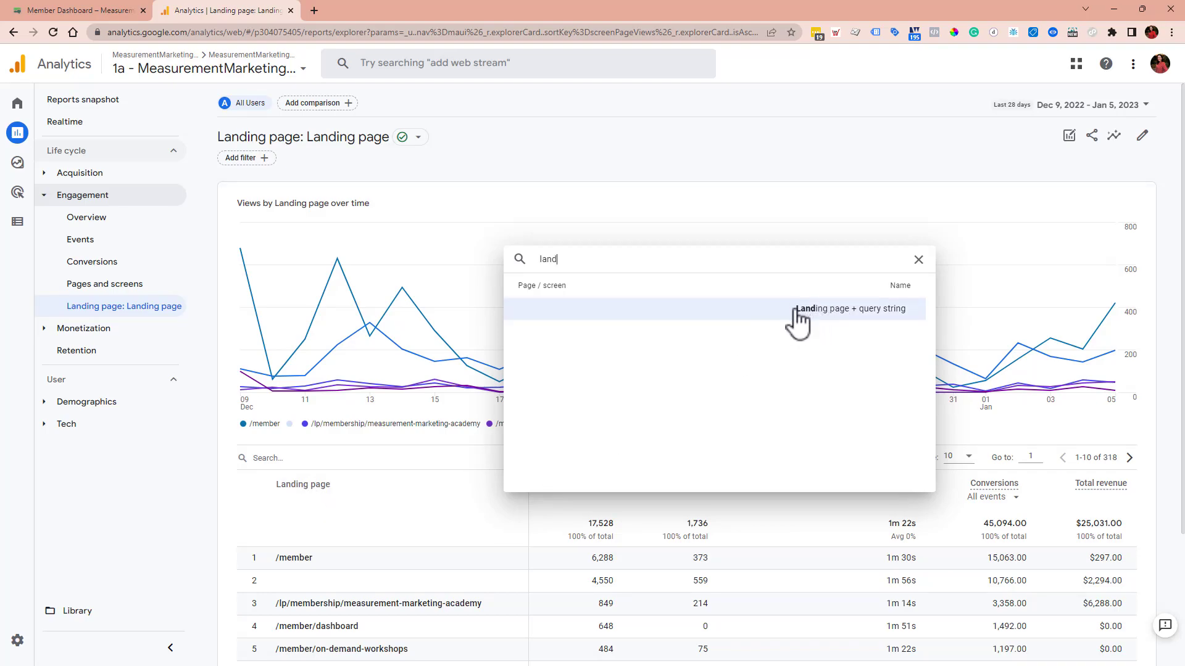
click(825, 316)
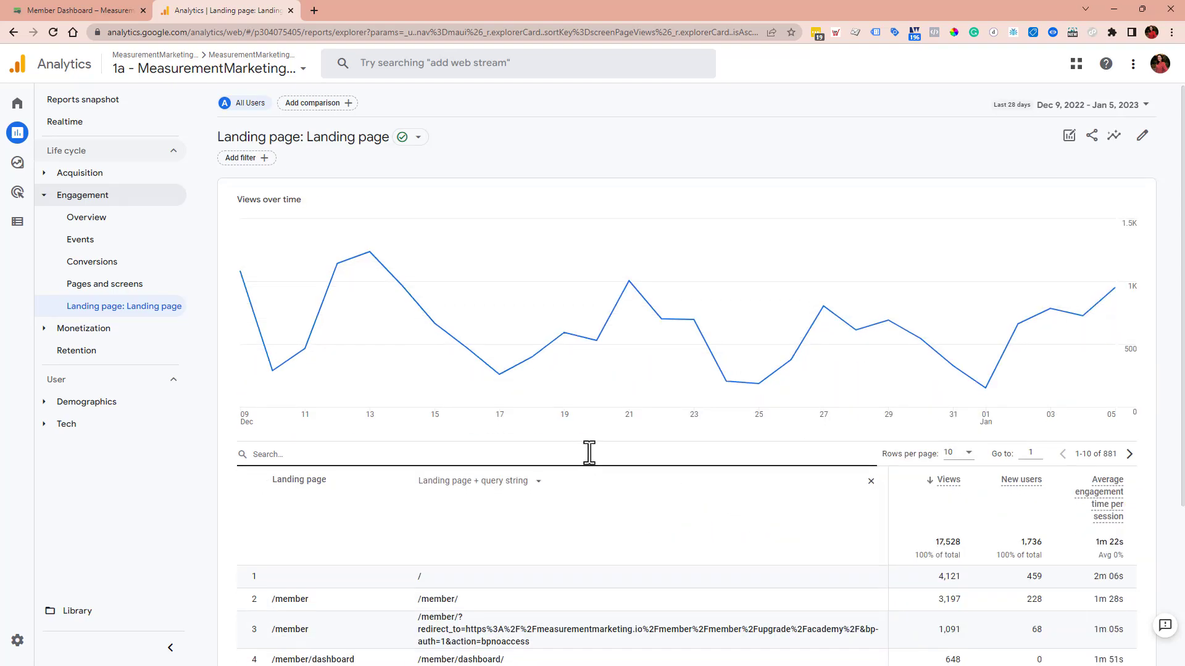
scroll(592, 460, down, 3)
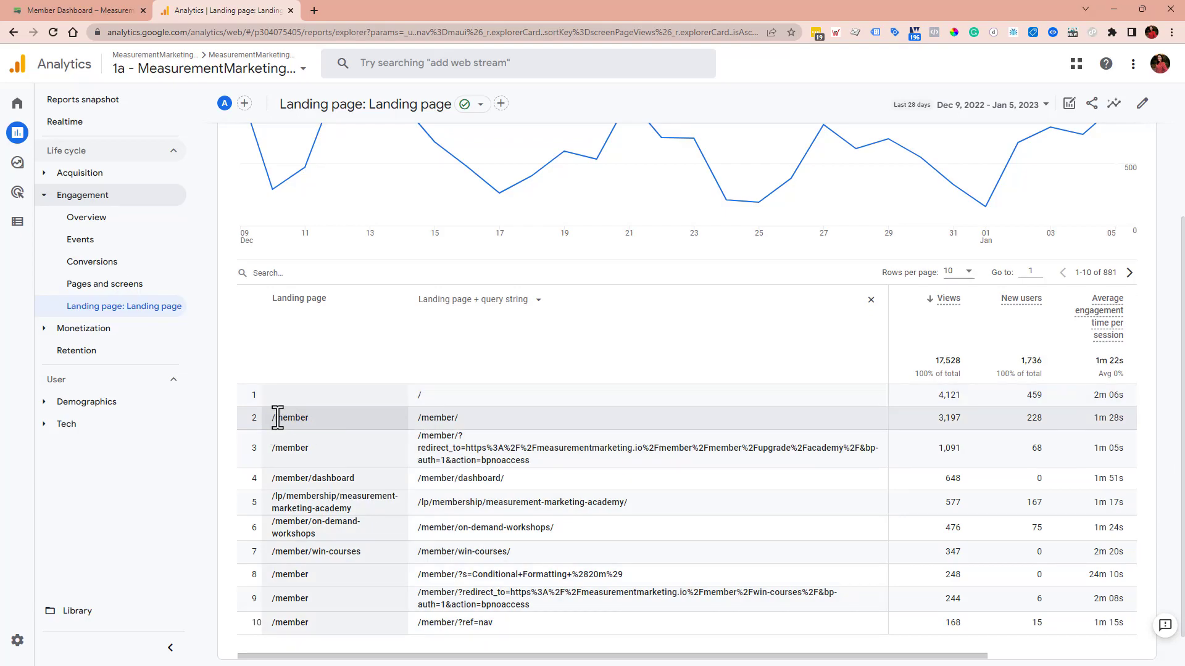
drag(271, 418, 312, 415)
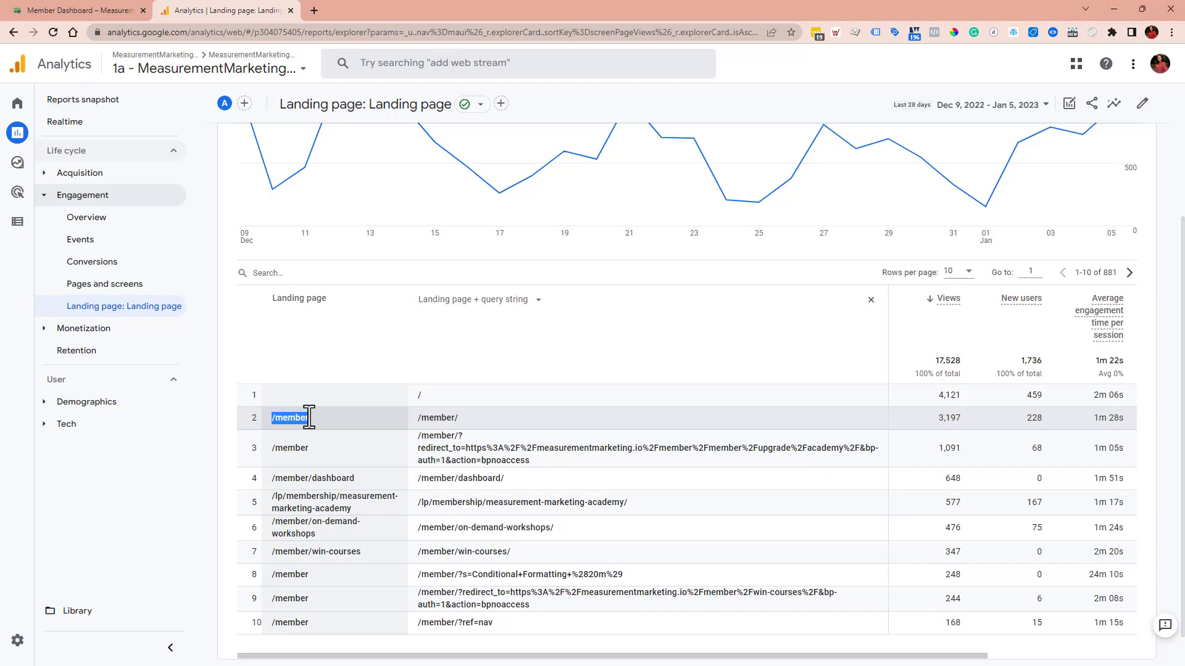
drag(418, 418, 454, 417)
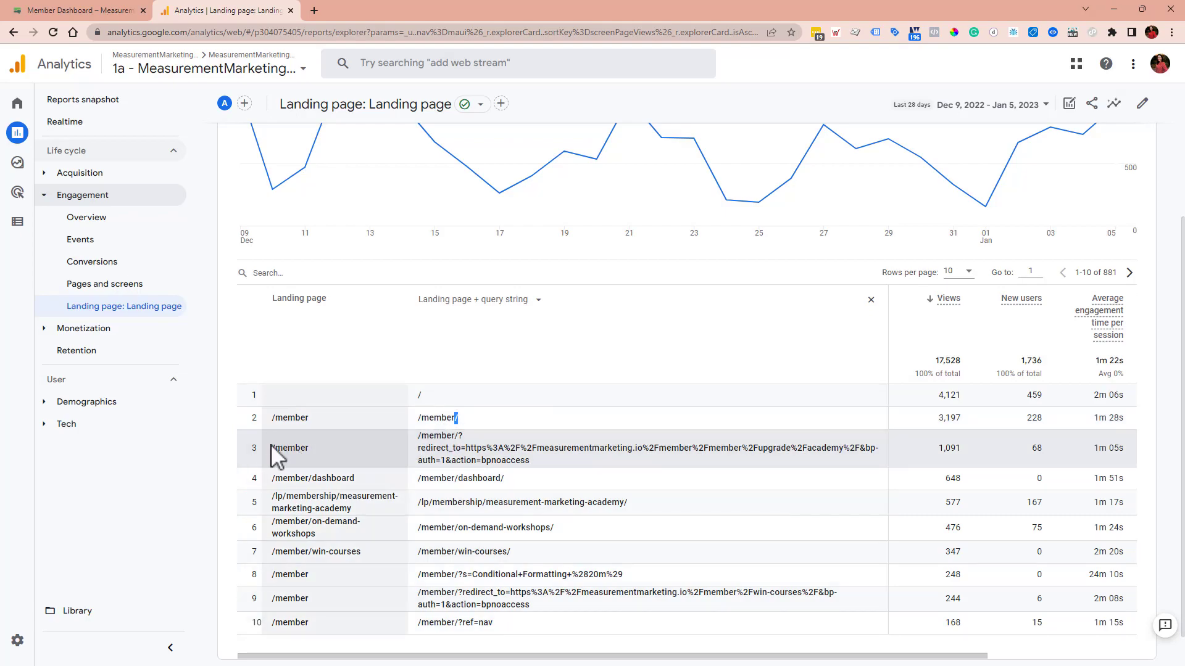
drag(456, 435, 555, 467)
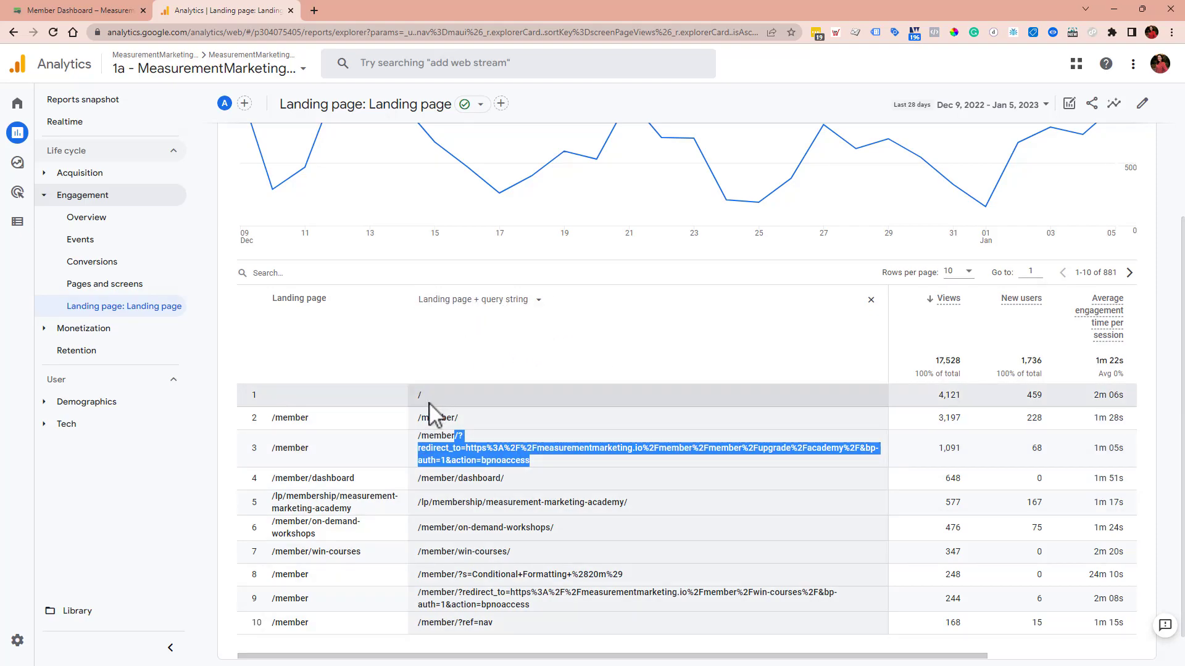
click(422, 398)
double_click(455, 417)
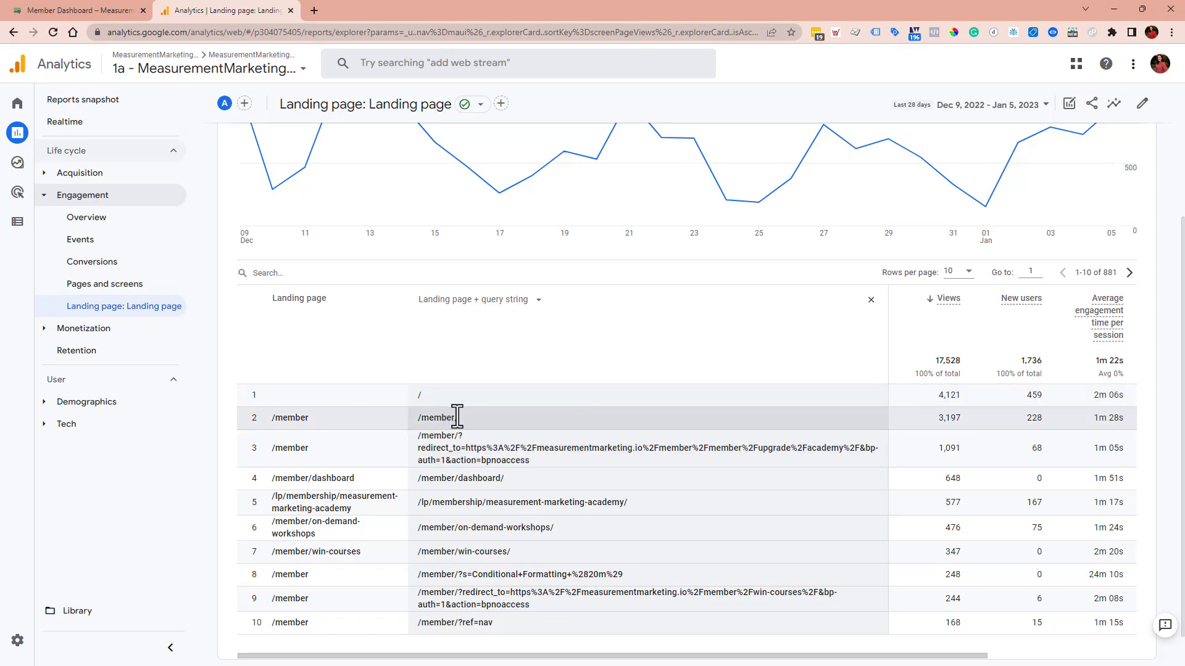
drag(453, 436, 534, 510)
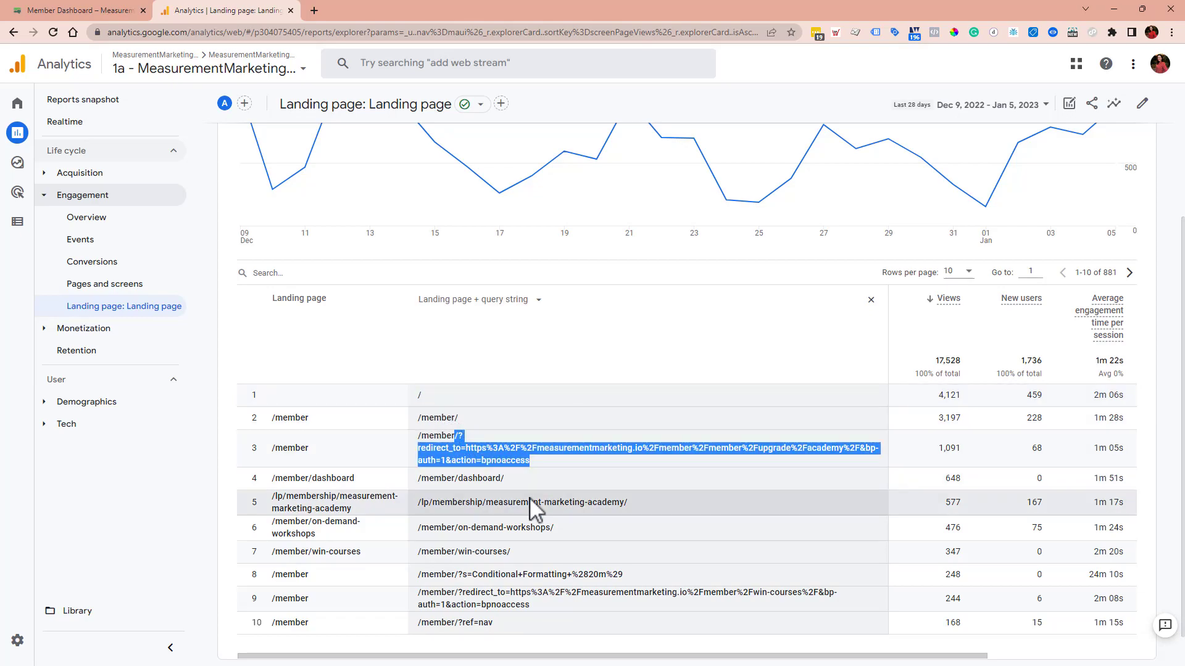
click(487, 503)
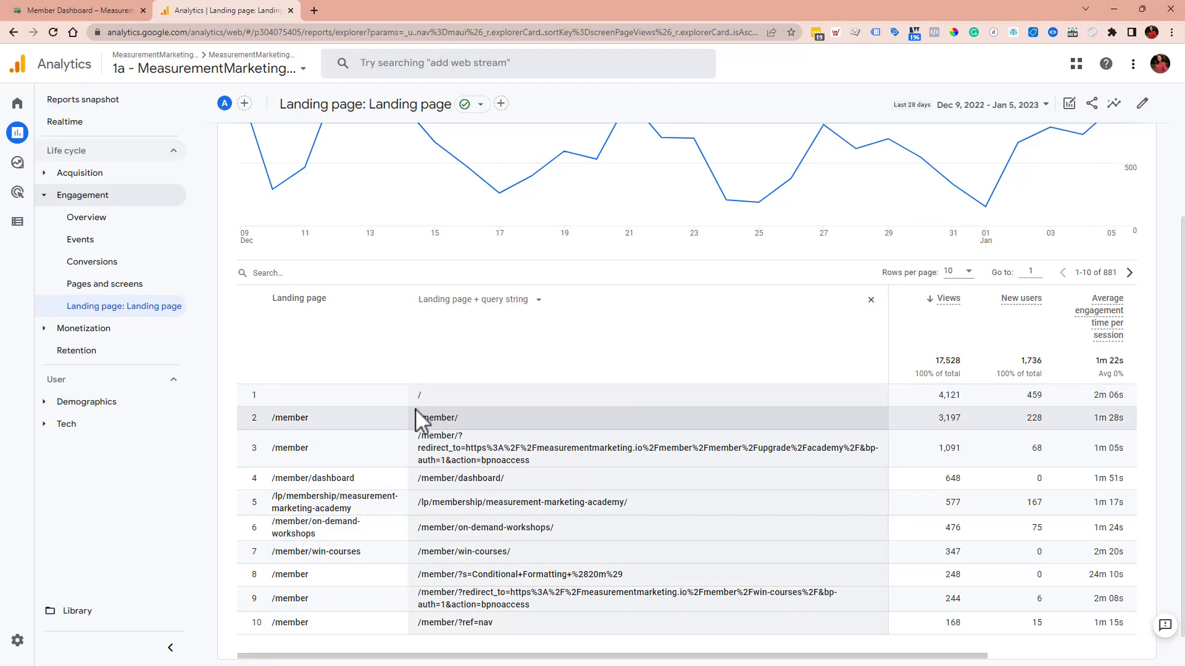
- Replace the secondary dimension with Hostname, showing measurementmarketing.io for every row
click(525, 301)
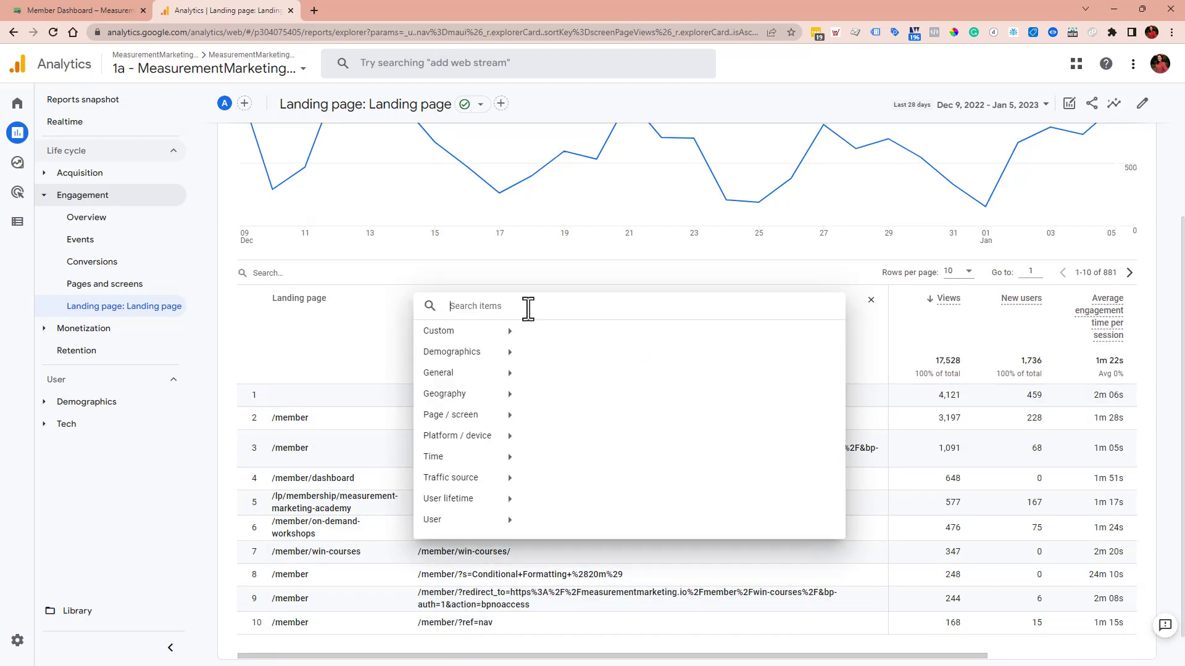
text(host)
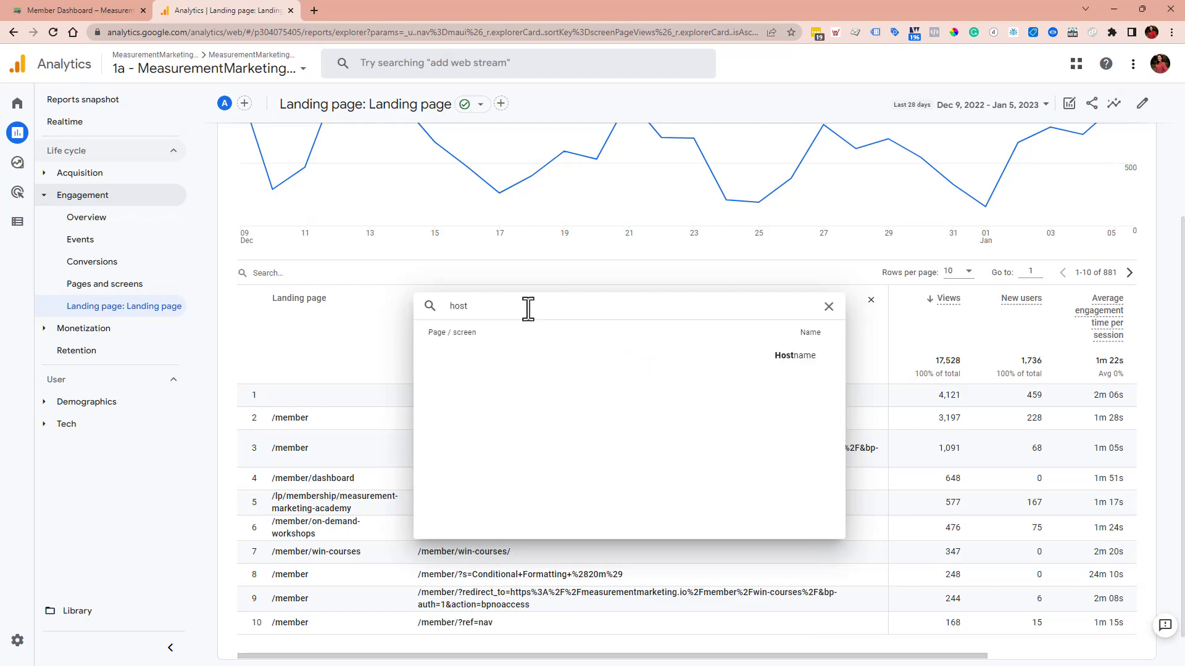
click(803, 360)
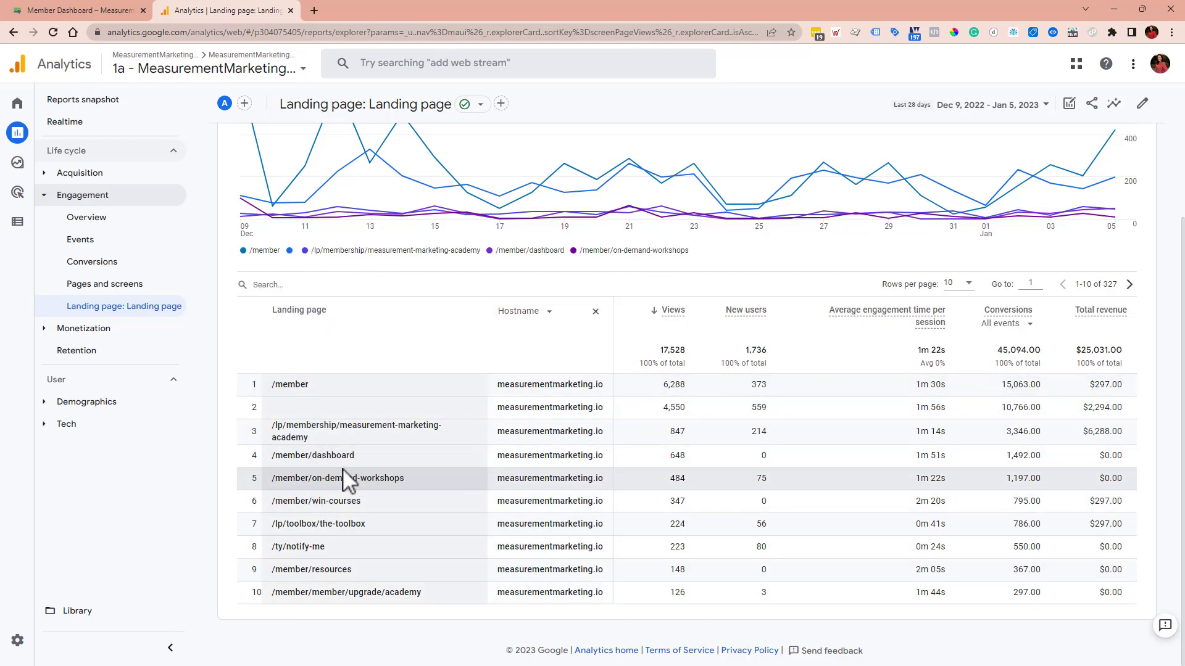
- Make 'Landing page + query string' the report's default dimension, placed above Landing page, and apply
click(1142, 105)
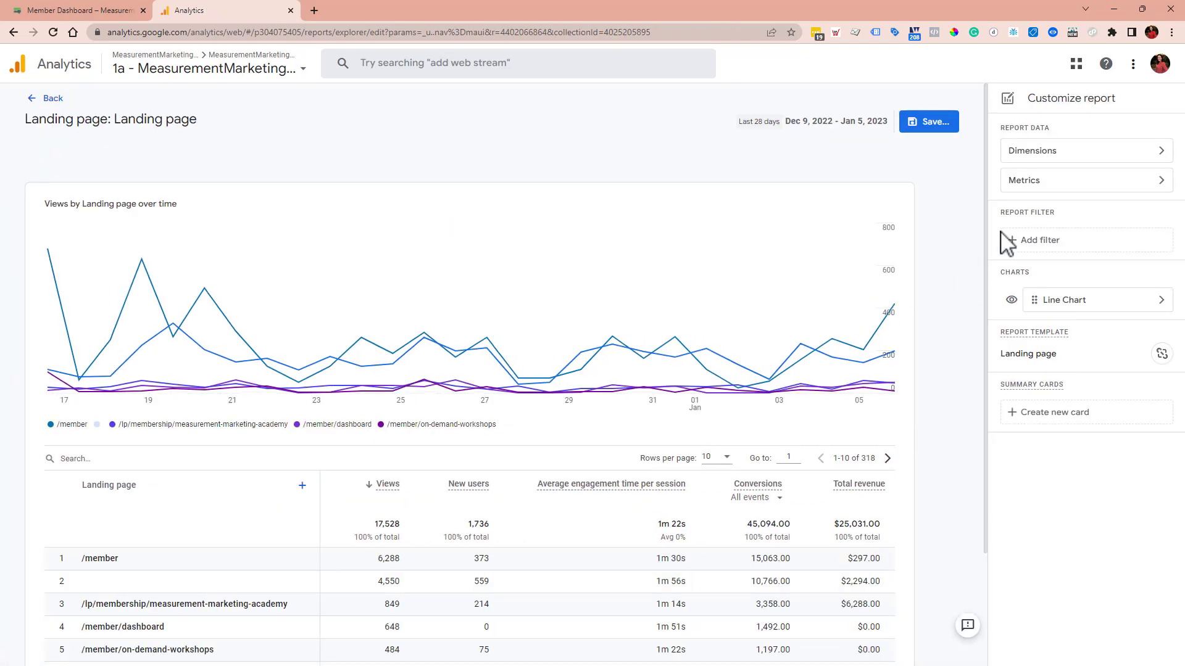
click(1156, 155)
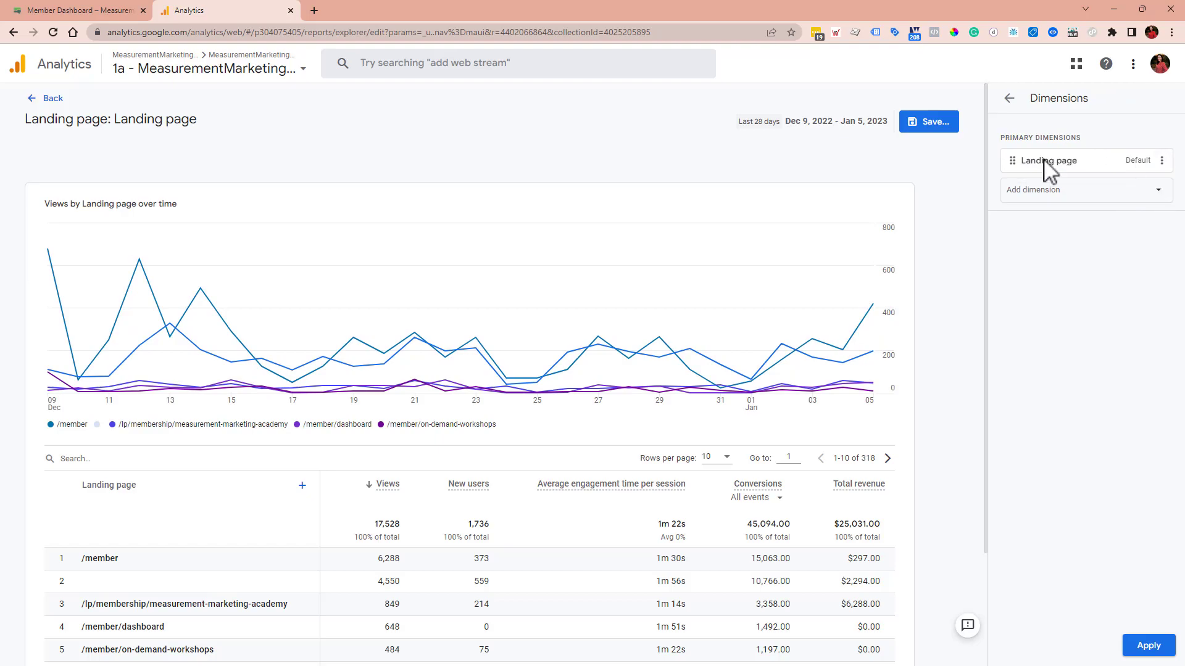
text(land)
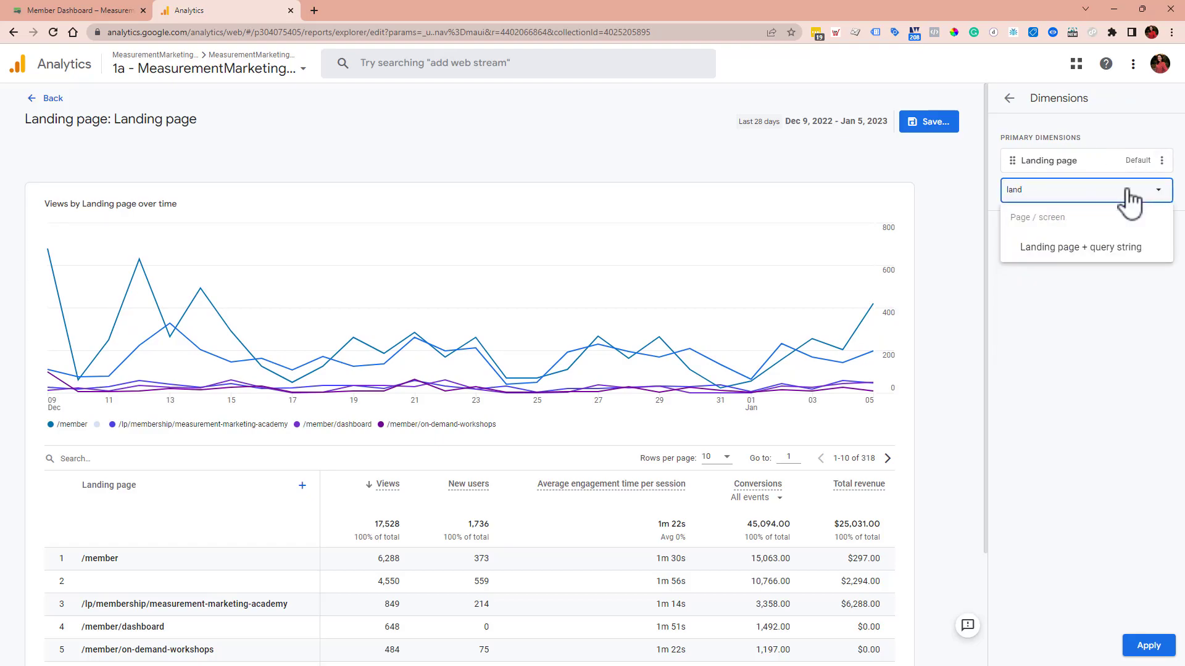
click(1101, 249)
click(1160, 191)
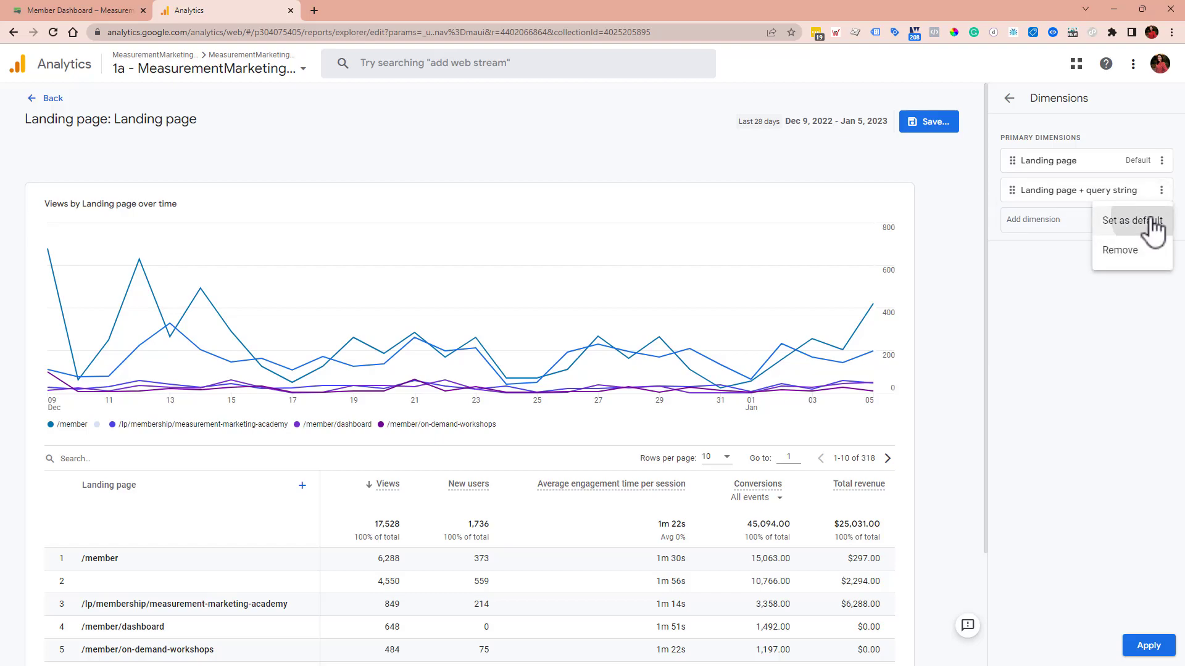
click(1153, 225)
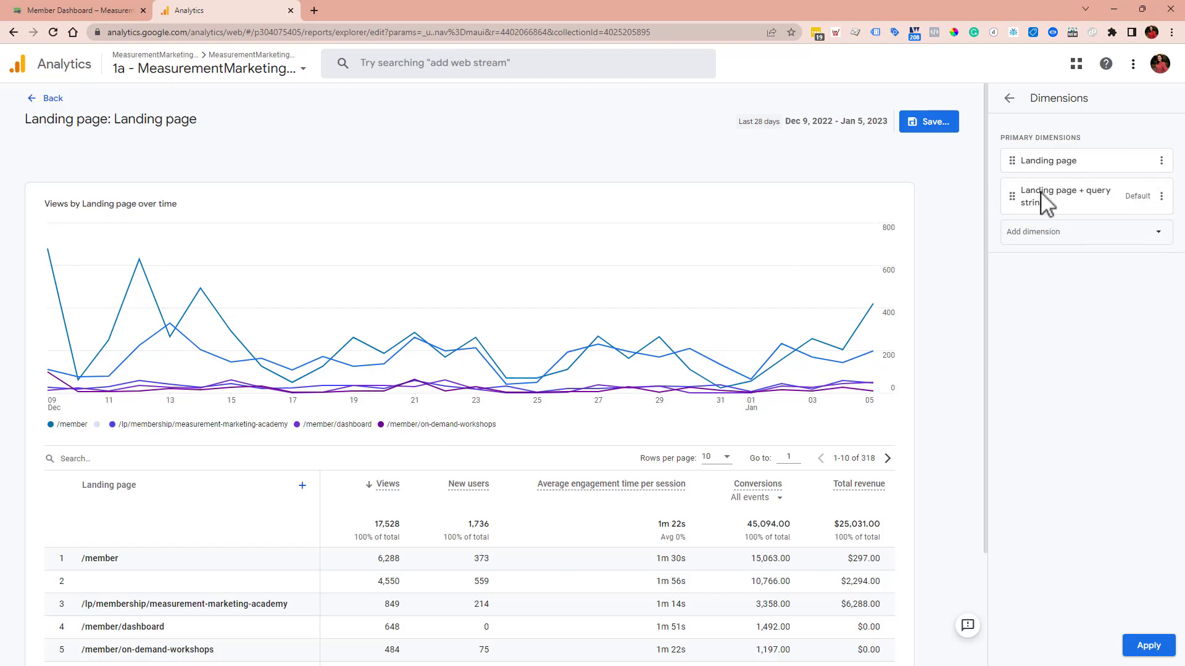
drag(1012, 157, 1048, 228)
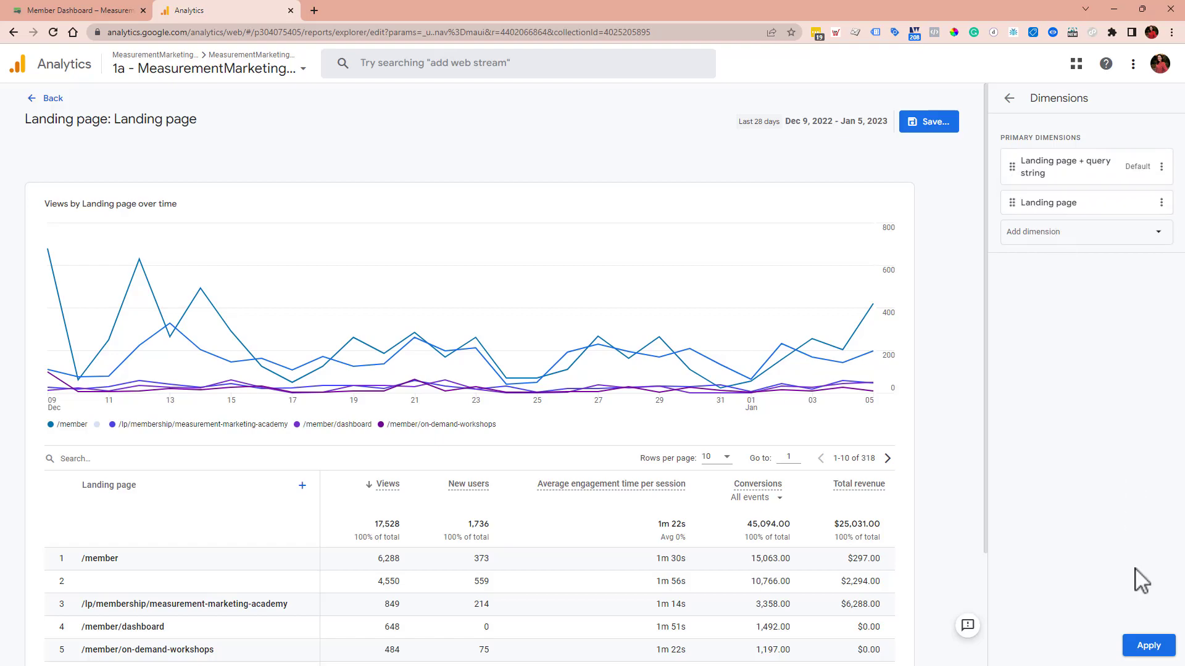
click(1146, 644)
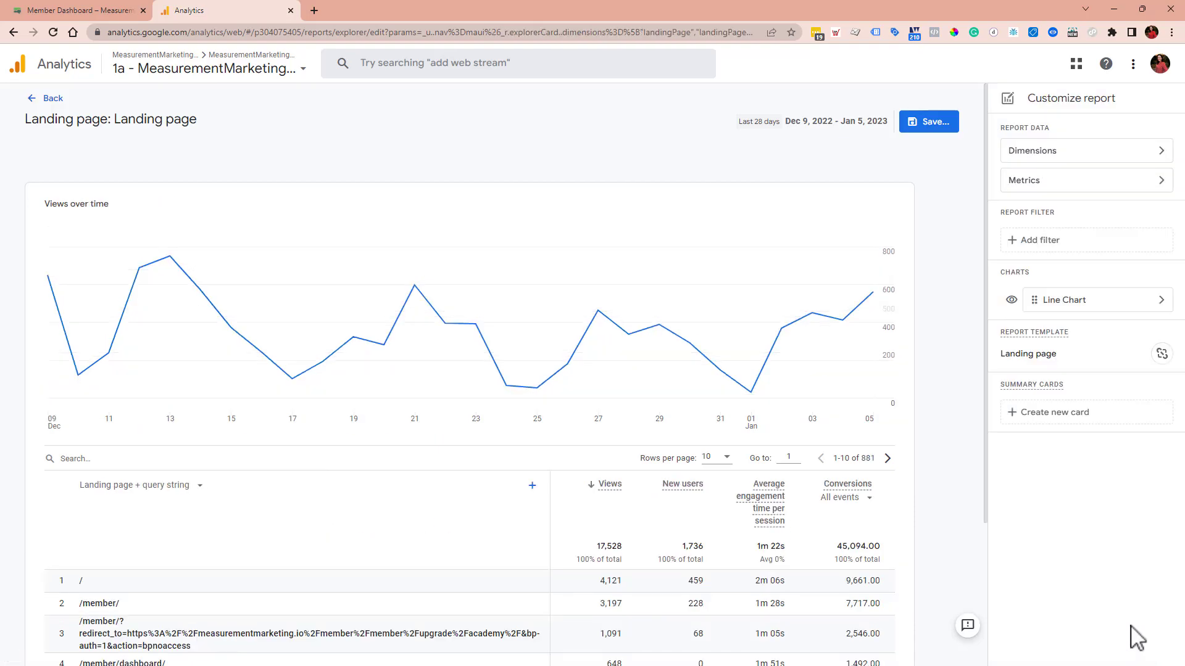
- Save the customized Landing page report as the current report and confirm
scroll(605, 364, down, 3)
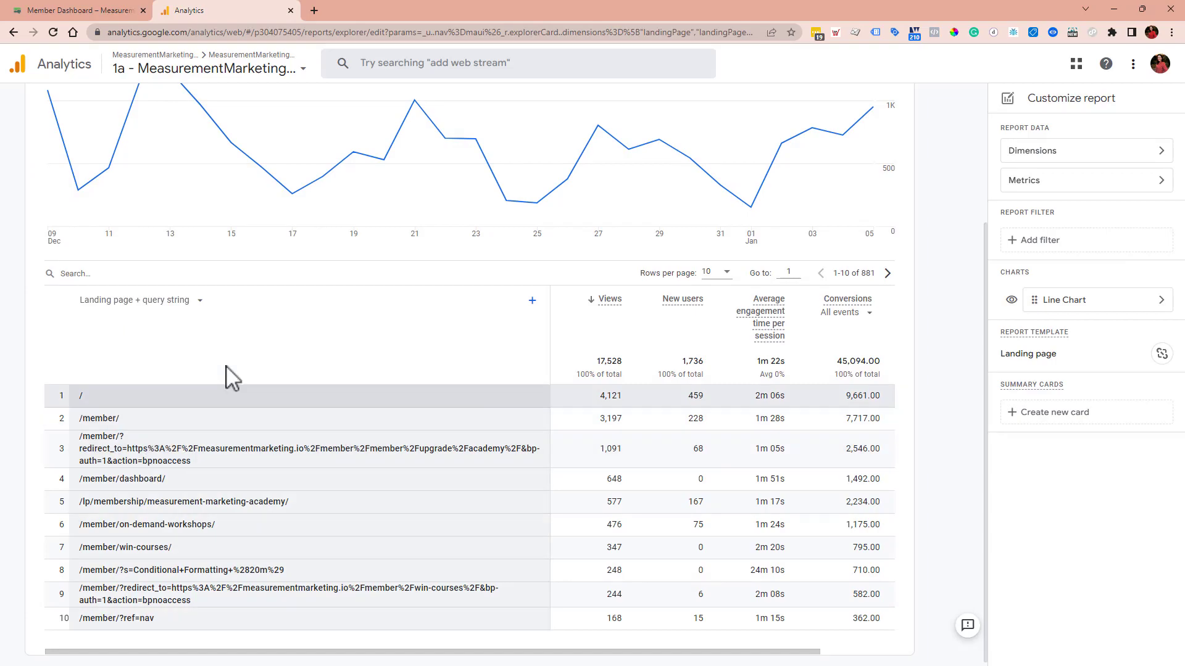
scroll(190, 389, up, 3)
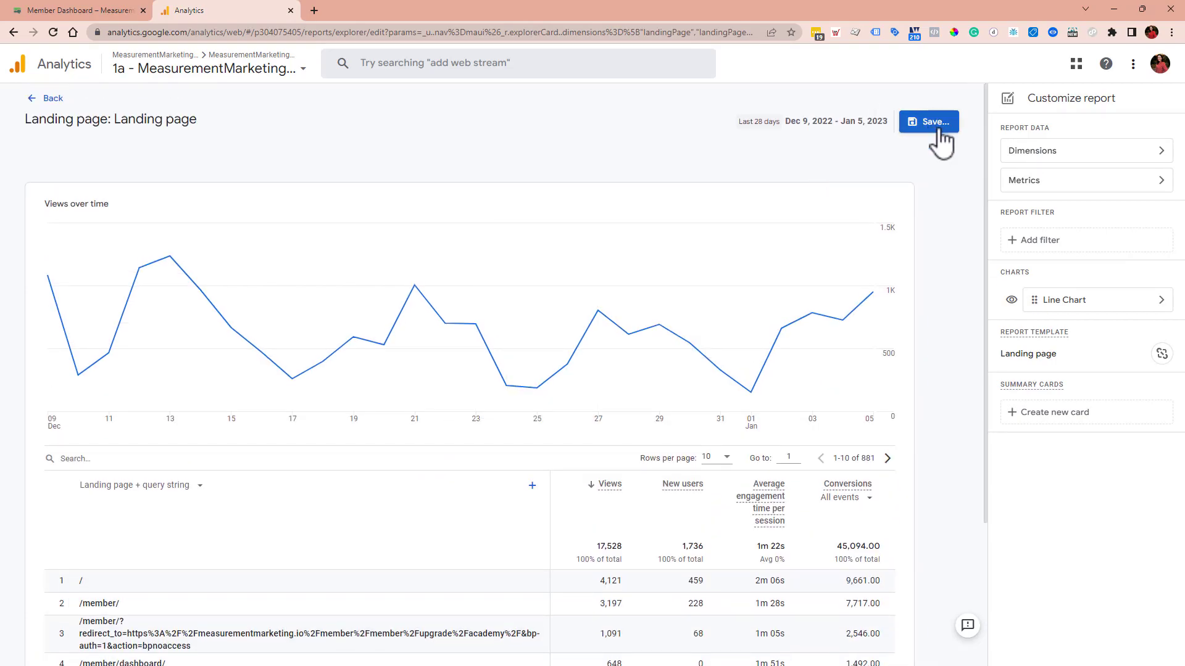
click(937, 132)
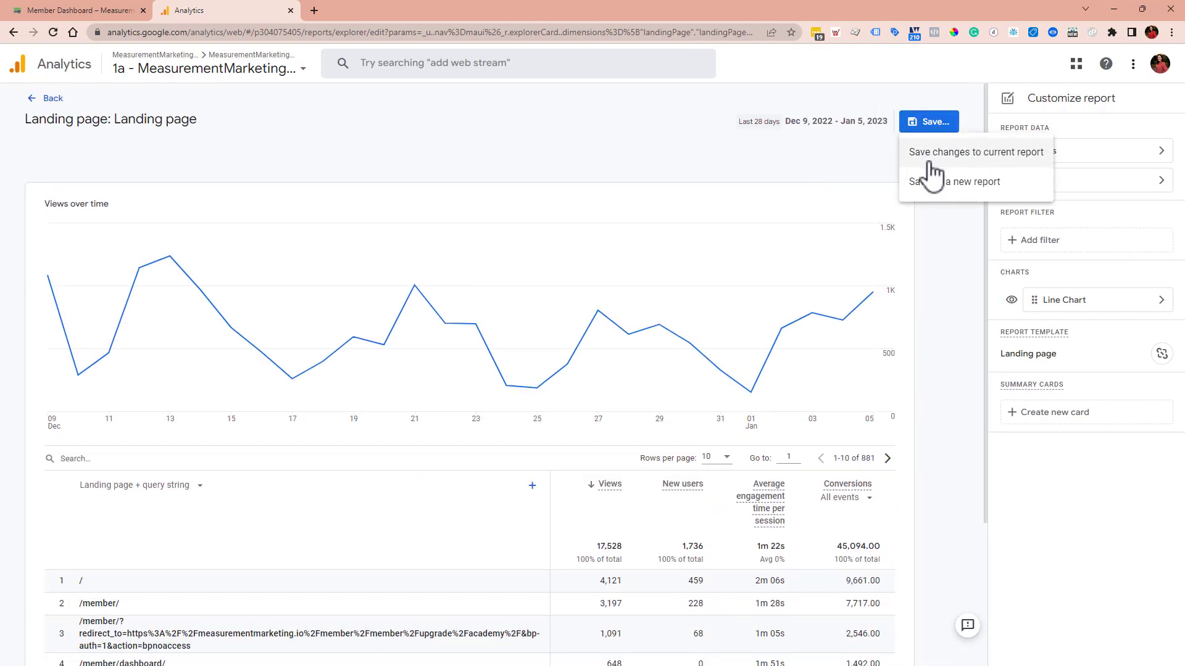
click(995, 156)
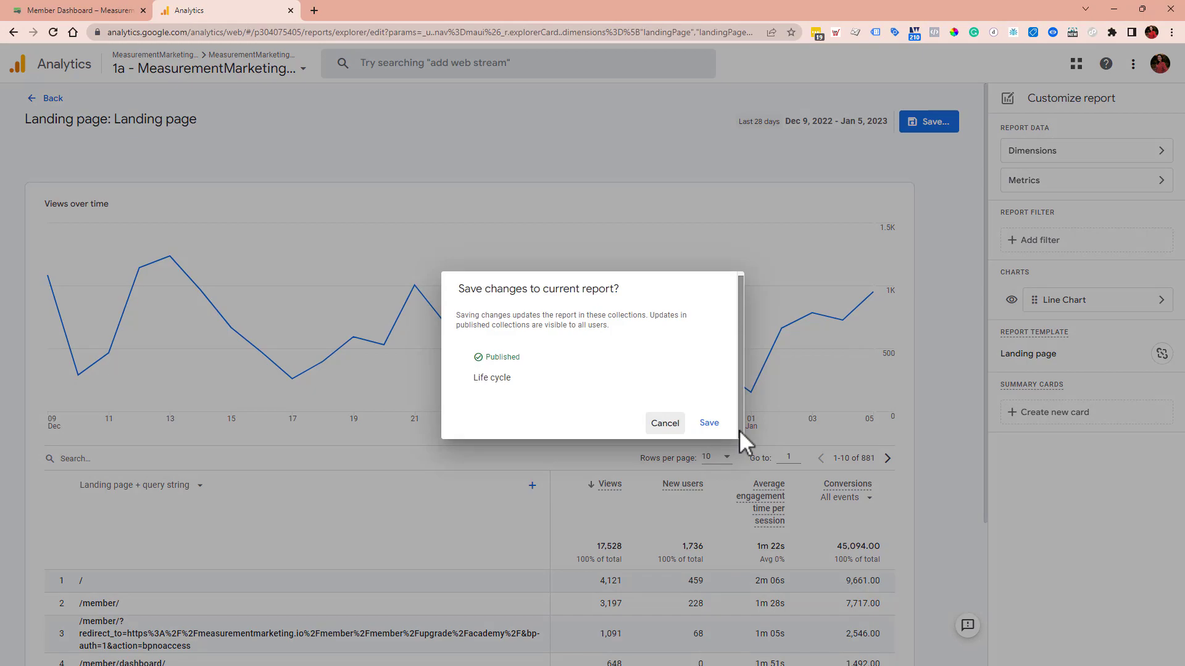
click(716, 428)
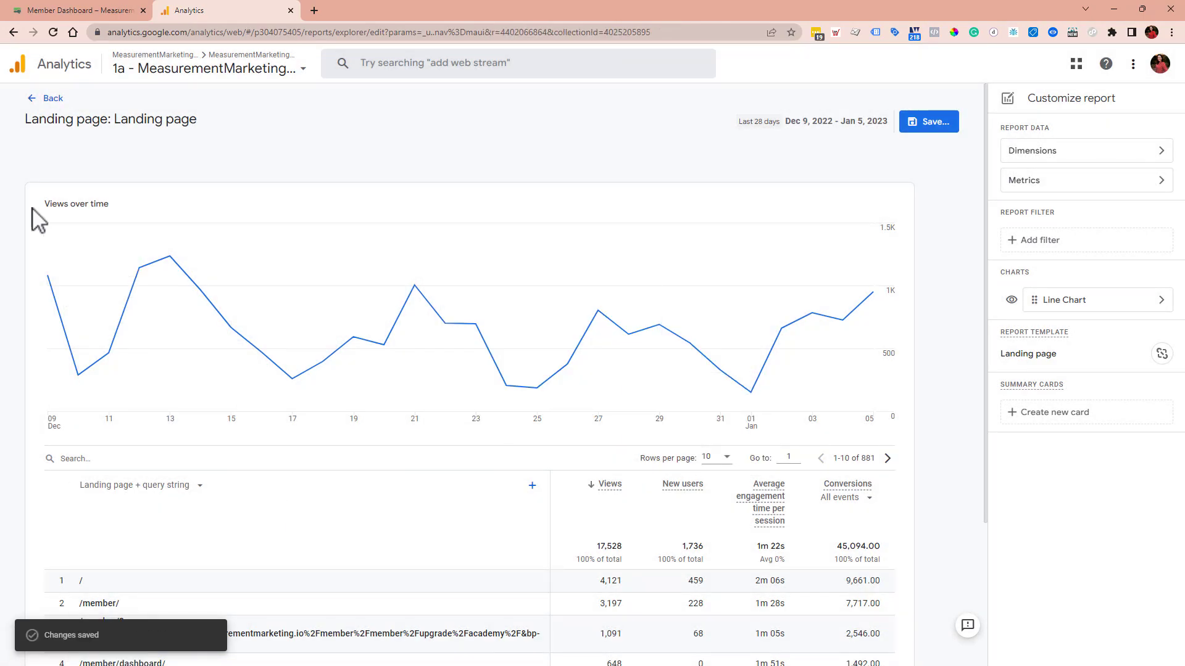
- Exit the report editor and review the published Landing page report
click(48, 105)
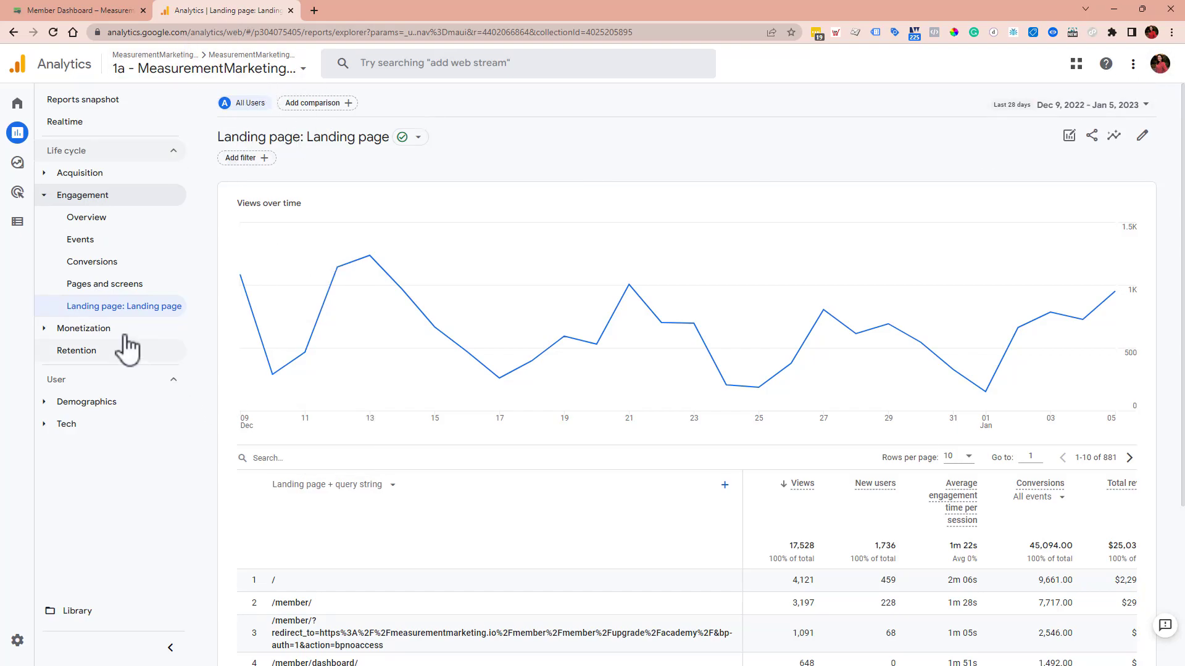
scroll(401, 265, down, 2)
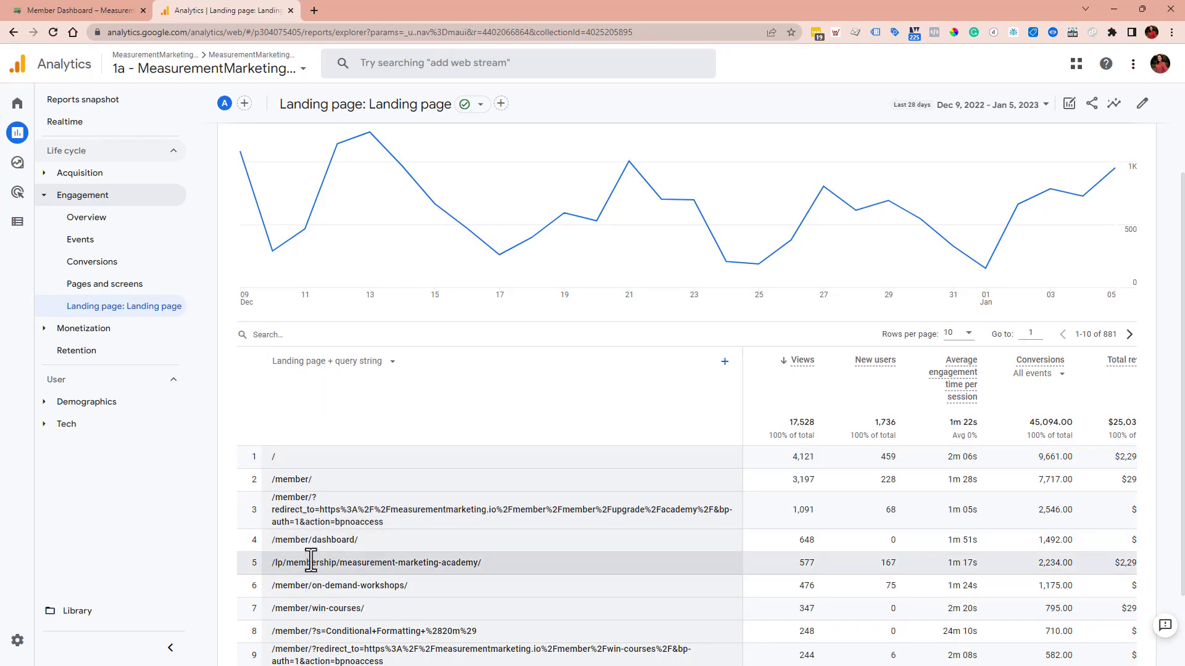
scroll(367, 425, down, 2)
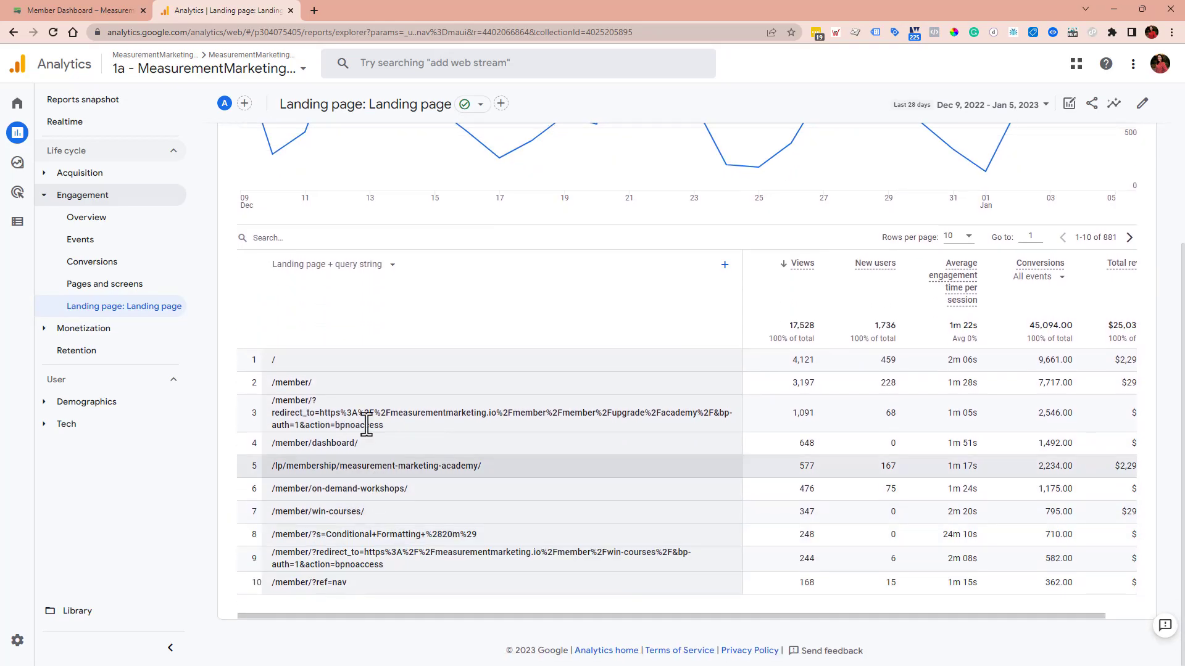
scroll(483, 608, up, 3)
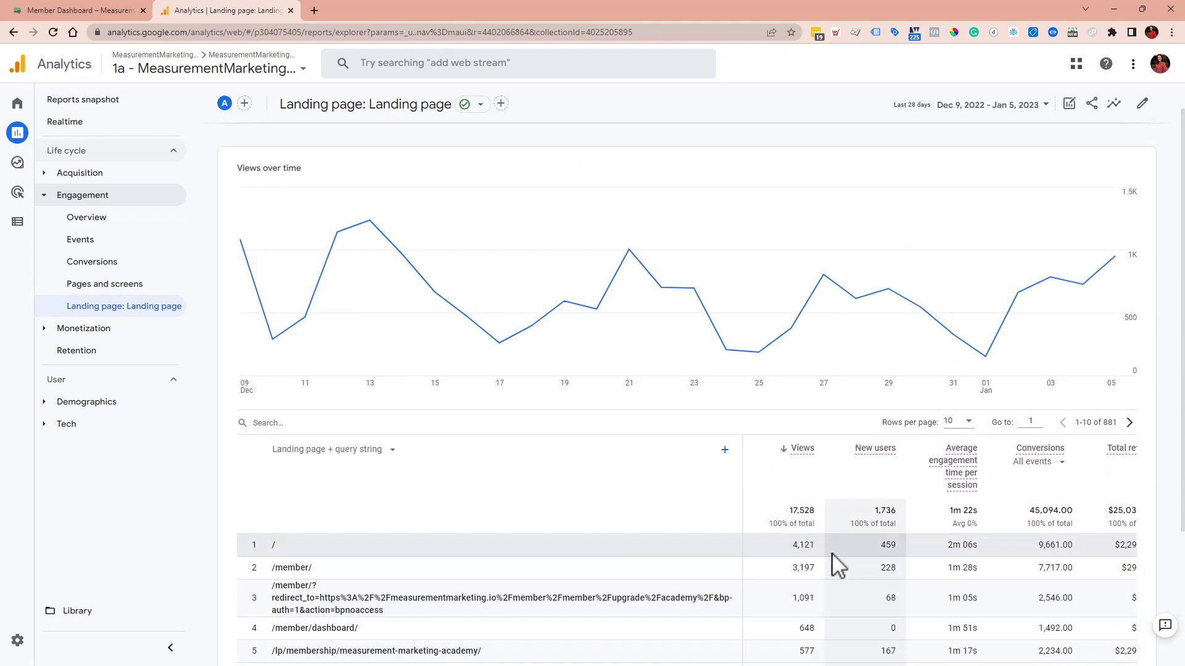
- Switch the table's dimension to Landing page, revealing the blank second row
click(394, 450)
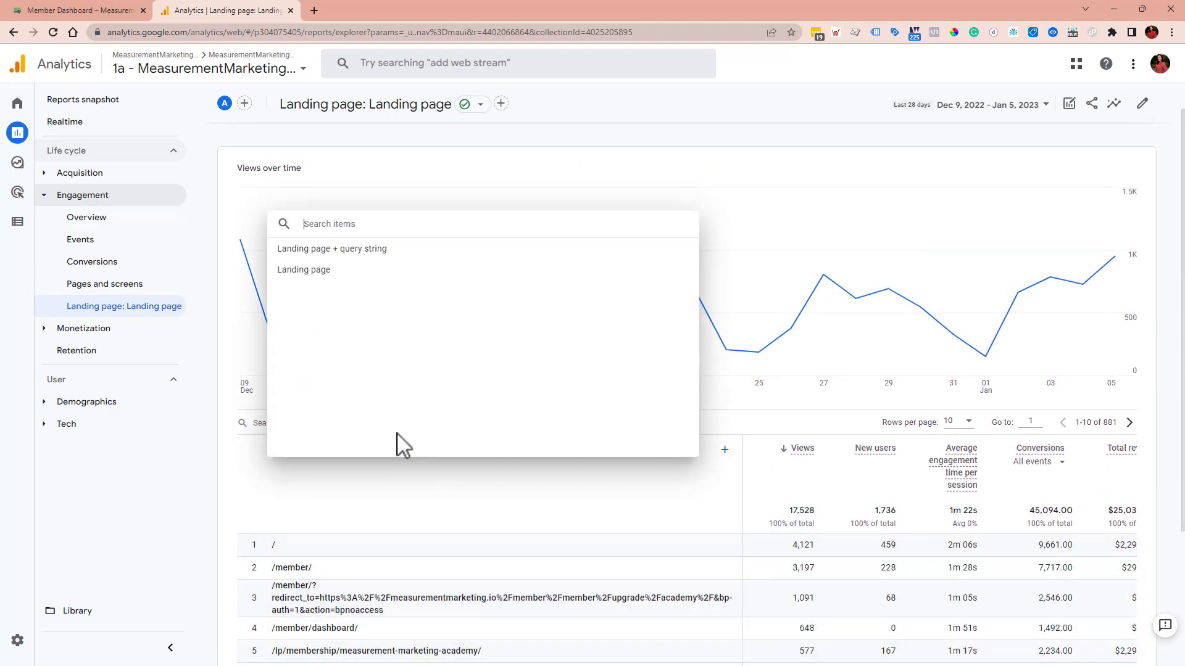
click(377, 279)
scroll(432, 556, down, 1)
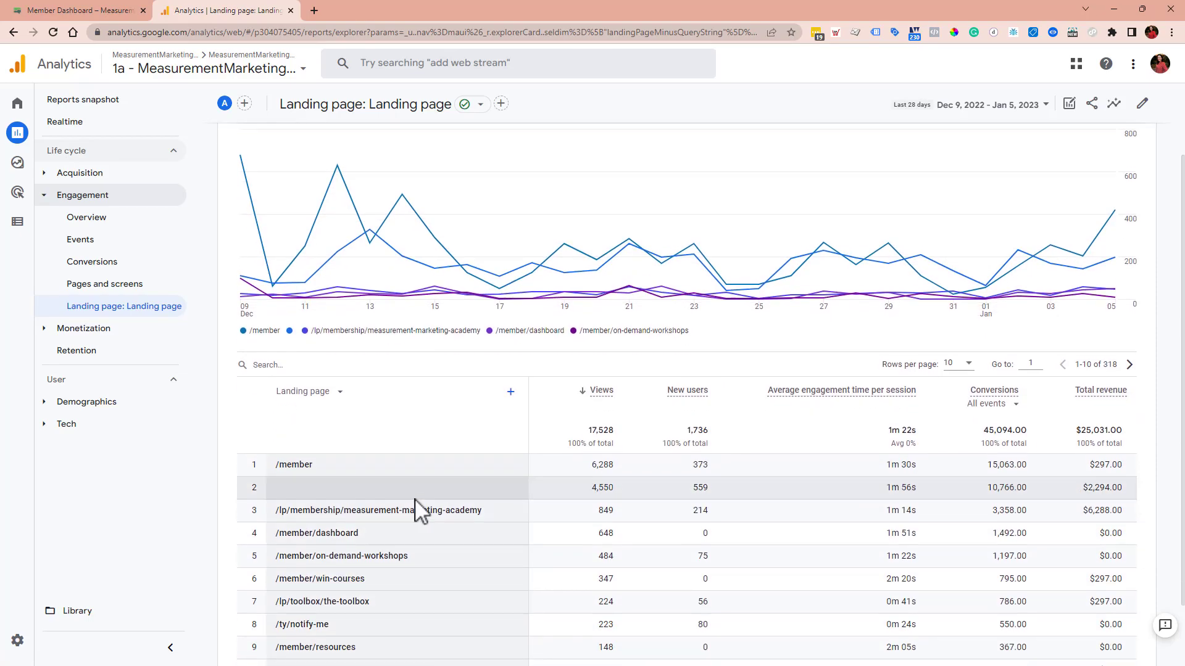